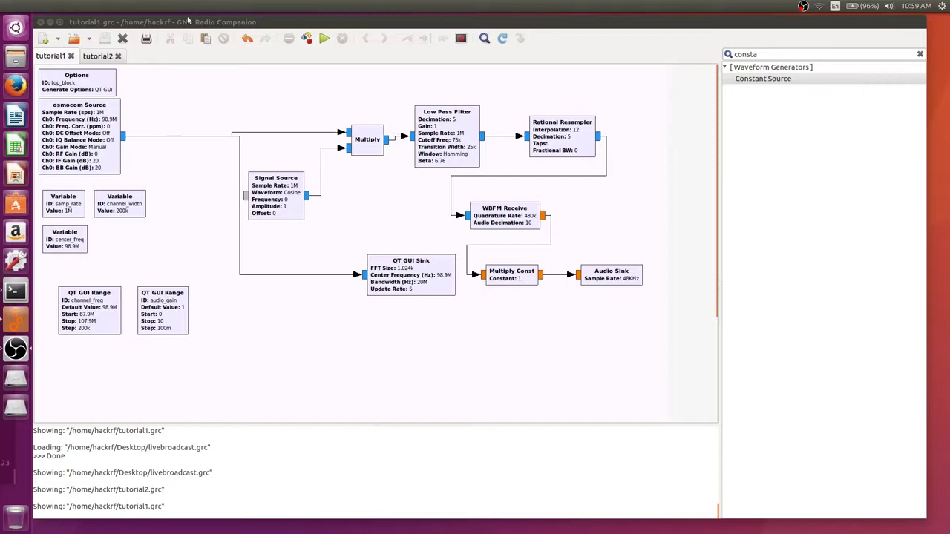
# Step: Glance at tutorial2, return to tutorial1 and search the block library for 'wav'
pyautogui.click(94, 60)
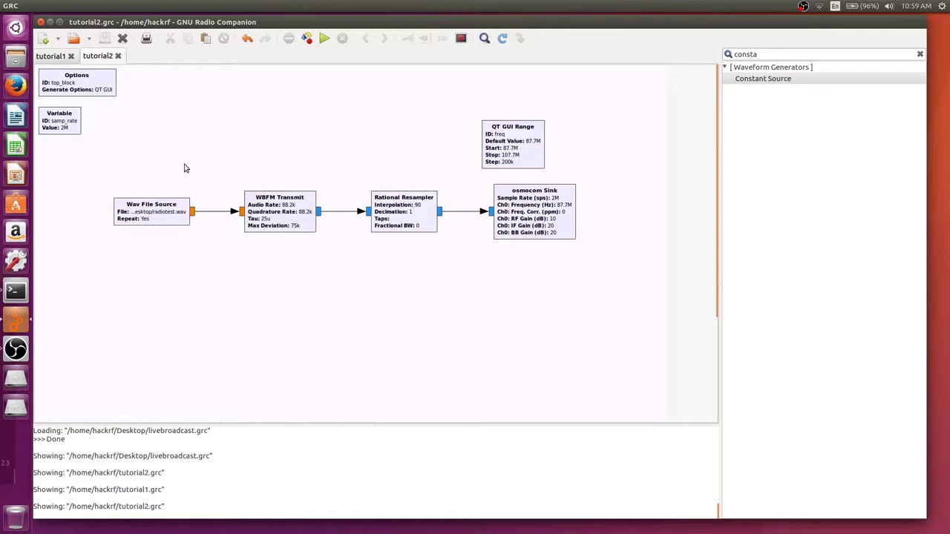
pyautogui.click(53, 59)
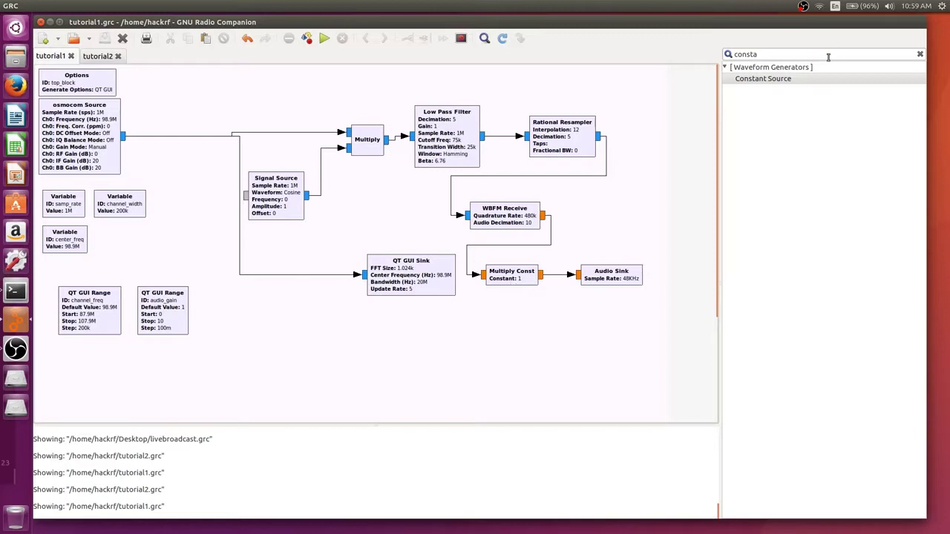
pyautogui.moveTo(833, 54); pyautogui.dragTo(716, 59)
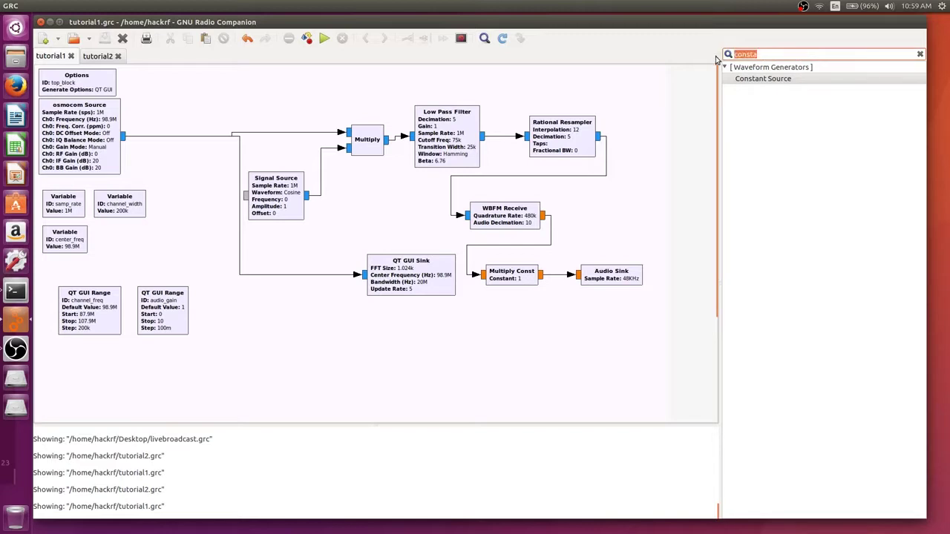
pyautogui.write('wav file')
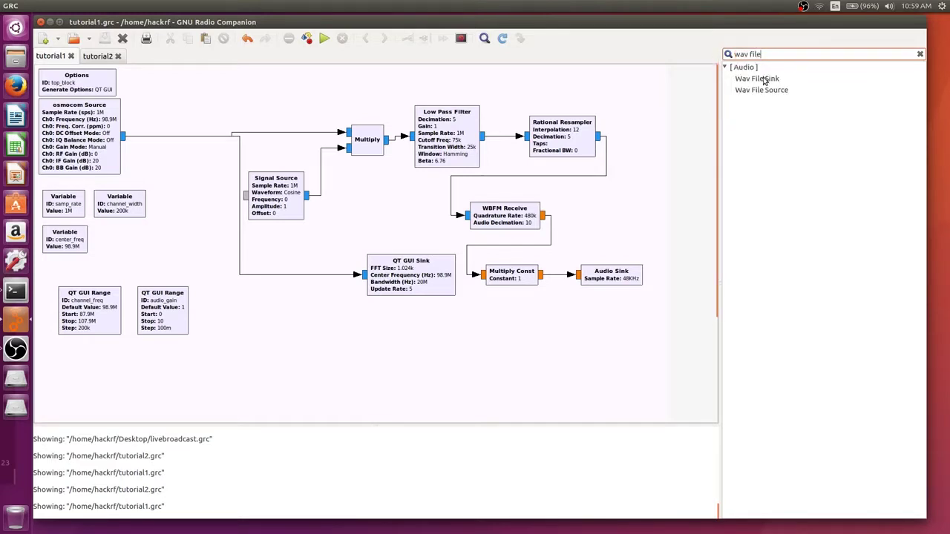
# Step: Place a Wav File Sink below the Audio Sink and open its properties
pyautogui.moveTo(759, 79); pyautogui.dragTo(582, 361)
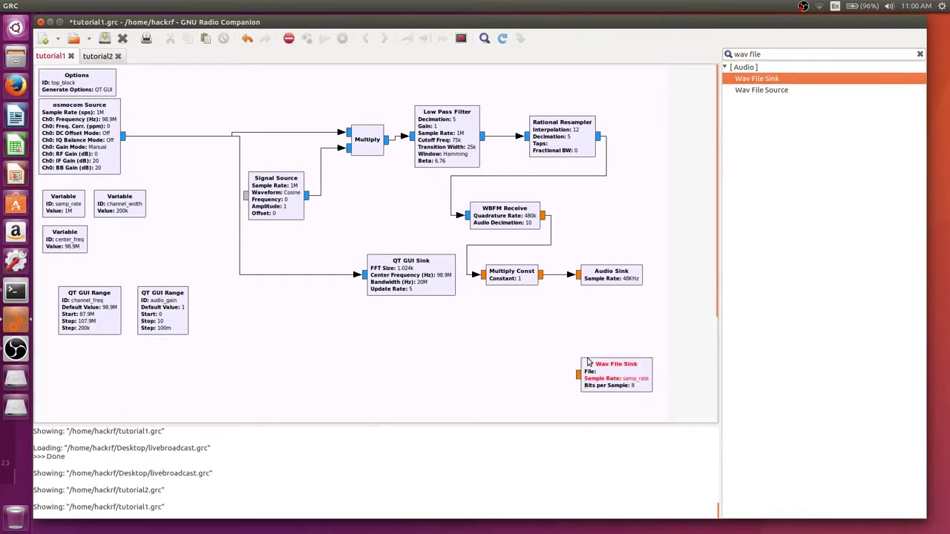
pyautogui.moveTo(591, 376); pyautogui.dragTo(591, 332)
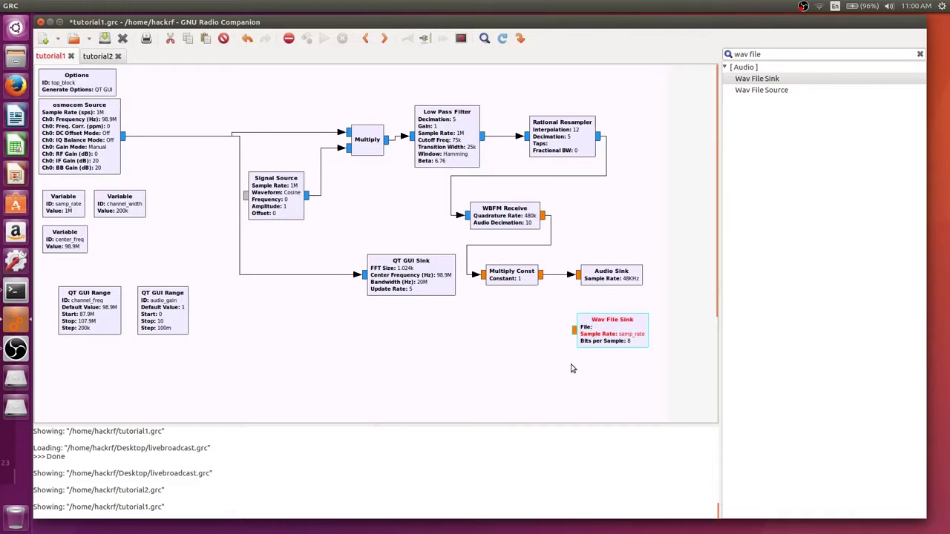
pyautogui.click(570, 366)
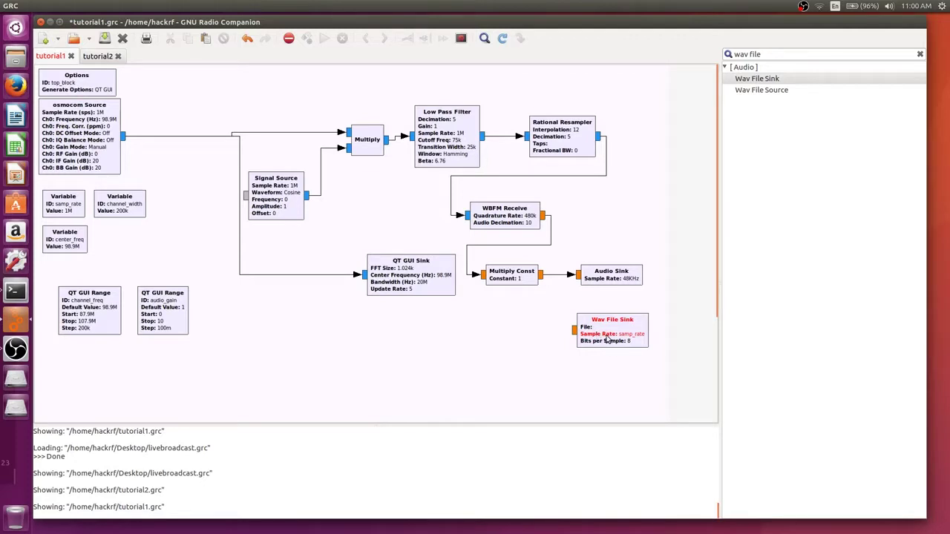
pyautogui.doubleClick(607, 339)
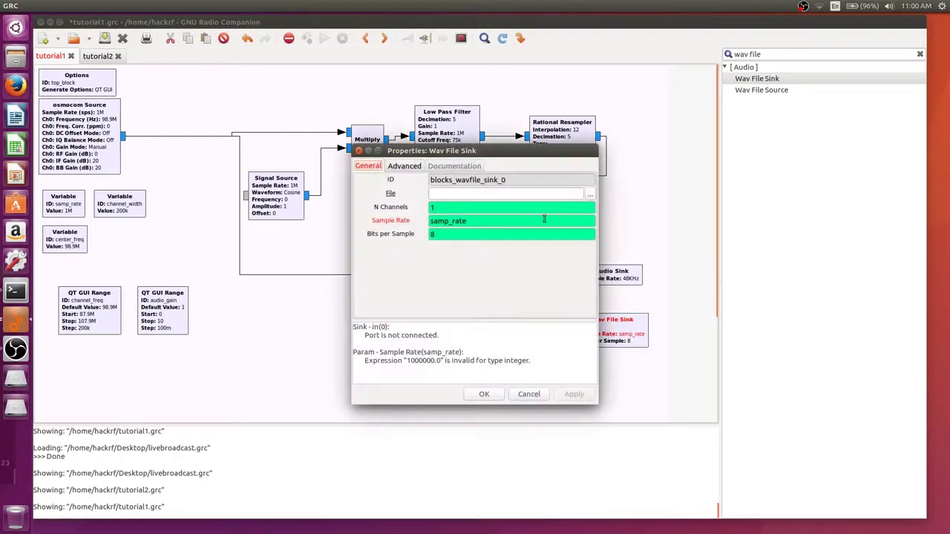
# Step: Set the Wav File Sink output file to Desktop/retransmit, replacing the existing file
pyautogui.click(589, 199)
pyautogui.click(300, 234)
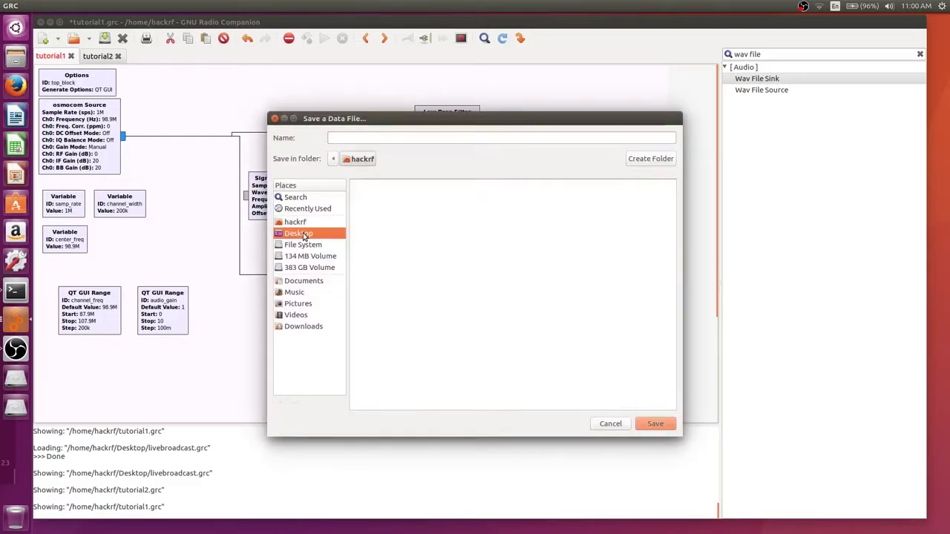
pyautogui.click(389, 346)
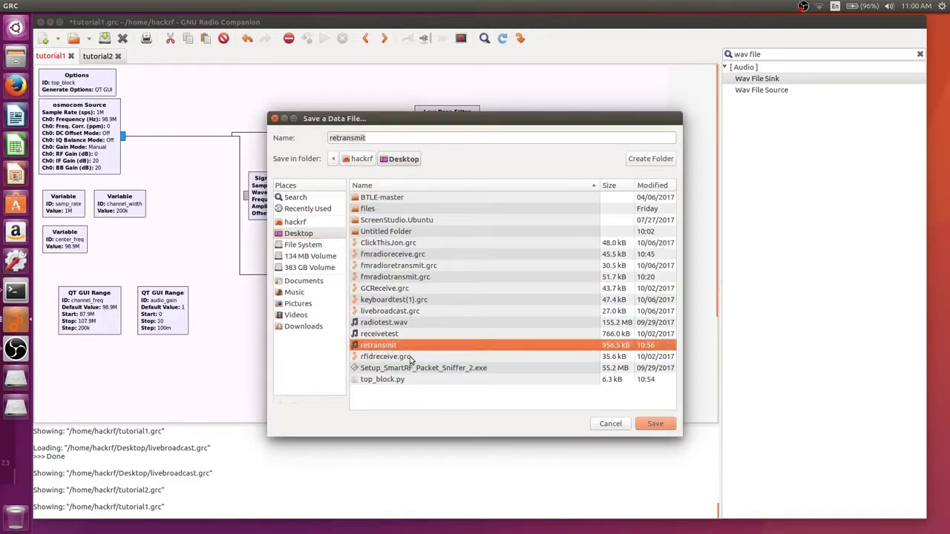
pyautogui.click(653, 424)
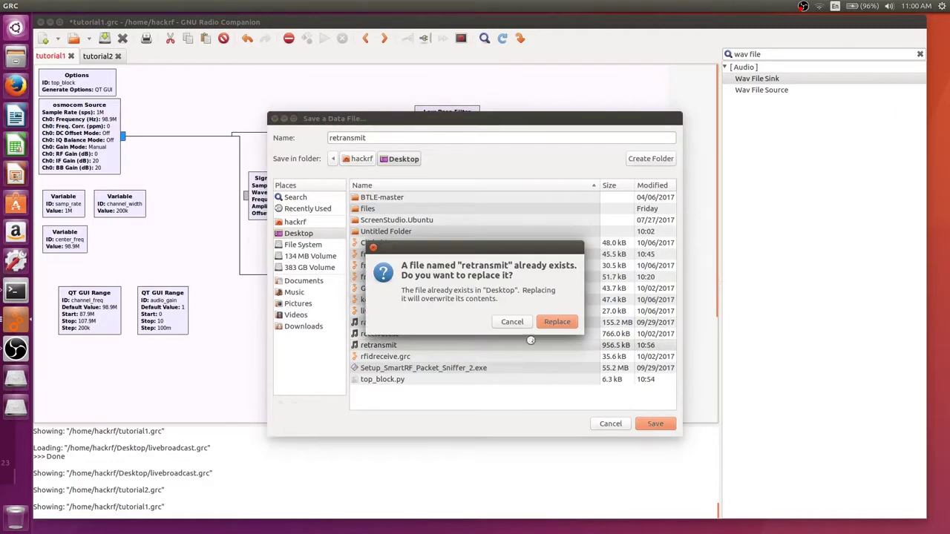
pyautogui.click(556, 322)
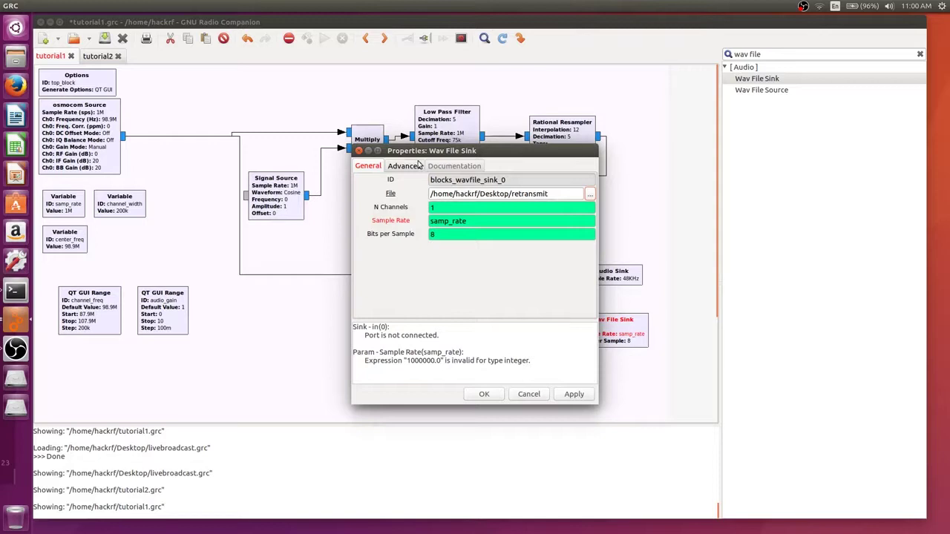
# Step: Give the Wav File Sink 2 channels and a 48000 sample rate, then apply
pyautogui.click(442, 208)
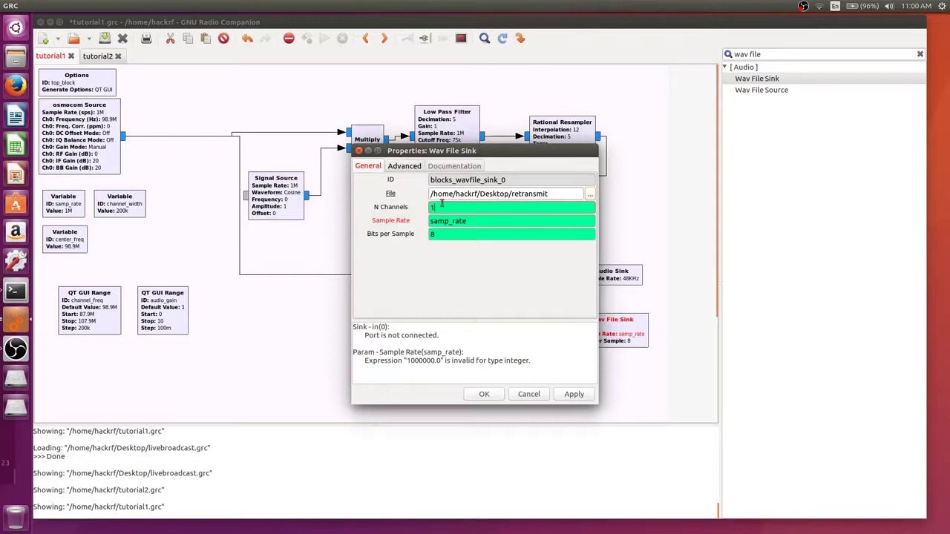
pyautogui.write('2')
pyautogui.press('Tab')
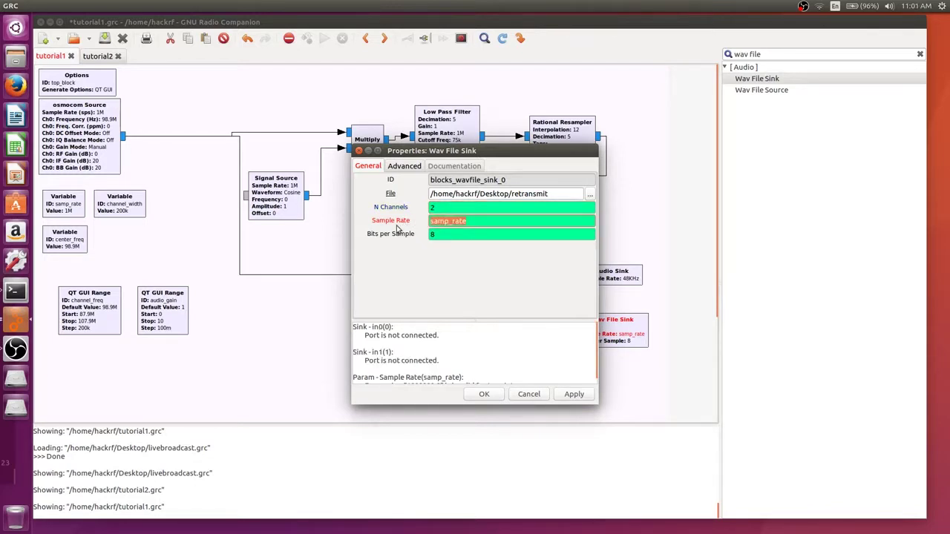
pyautogui.write('48000')
pyautogui.click(484, 394)
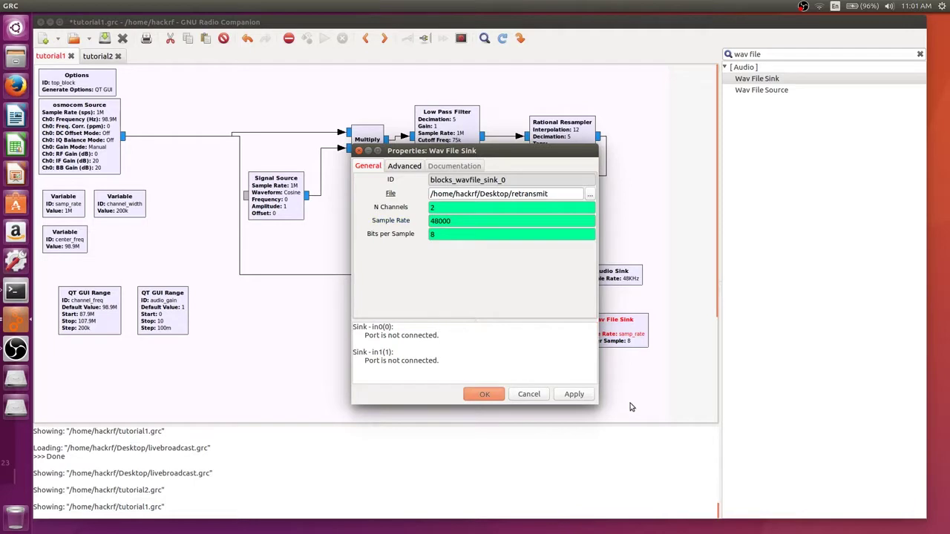
pyautogui.click(483, 394)
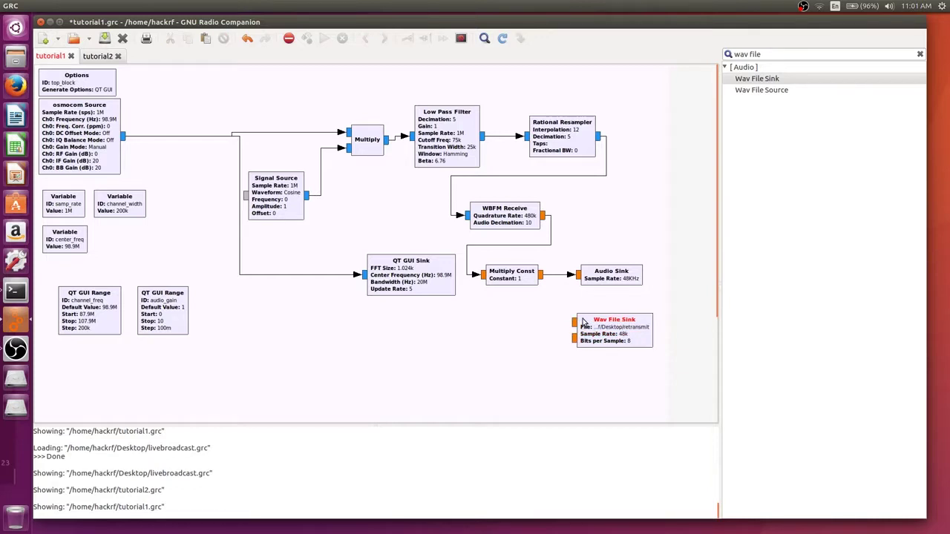
# Step: Wire the Multiply Const output to the Wav File Sink's in0 input
pyautogui.click(541, 277)
pyautogui.moveTo(760, 54); pyautogui.dragTo(716, 58)
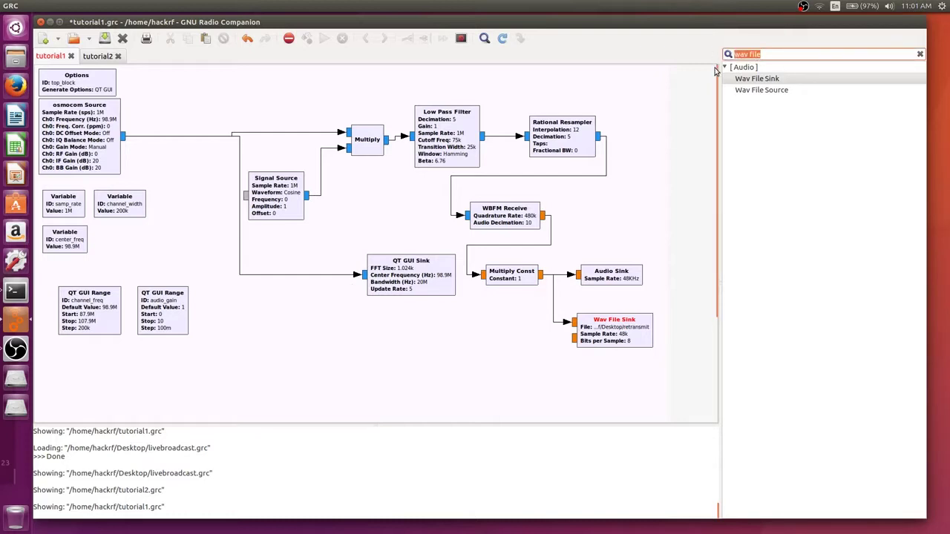
pyautogui.click(717, 70)
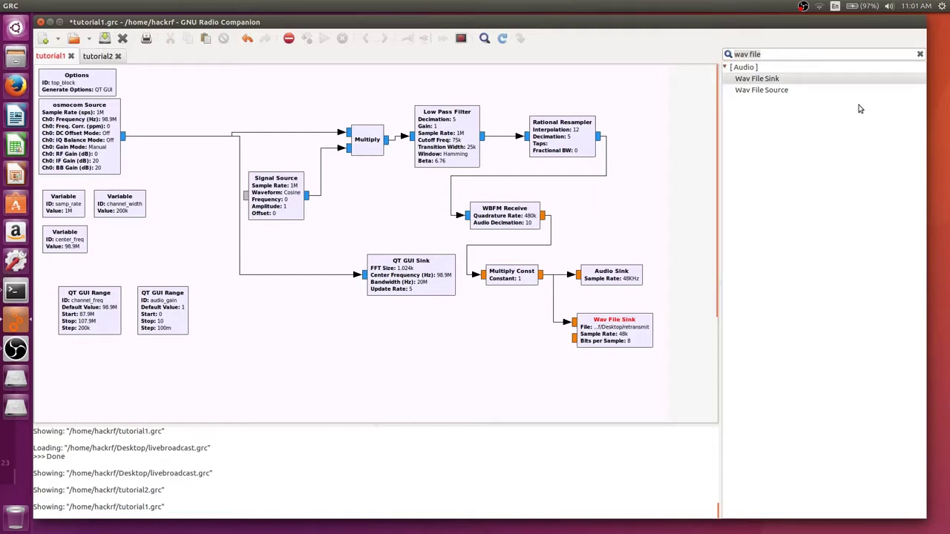
pyautogui.hotkey('ctrl', 'f')
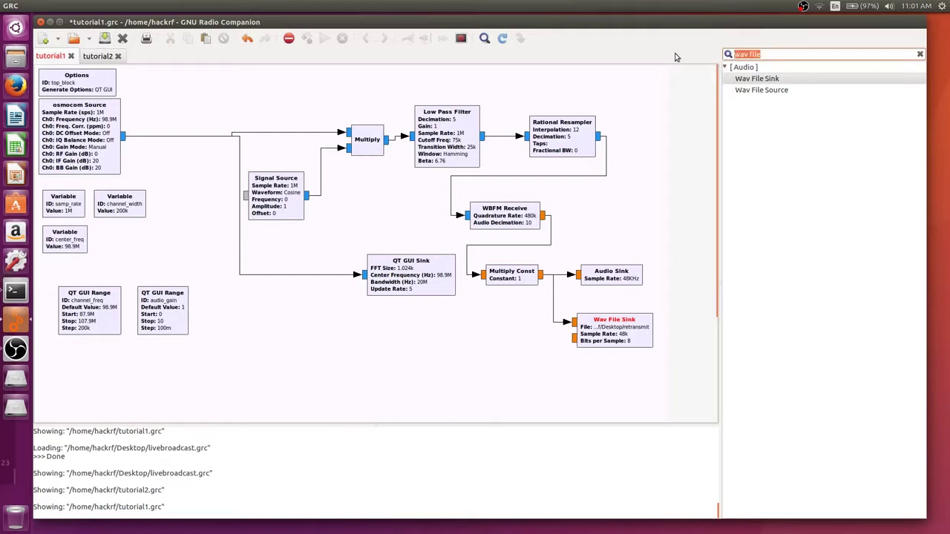
# Step: Add a Constant Source (constant 0) below Multiply Const and connect it to the Wav File Sink's in1
pyautogui.write('const')
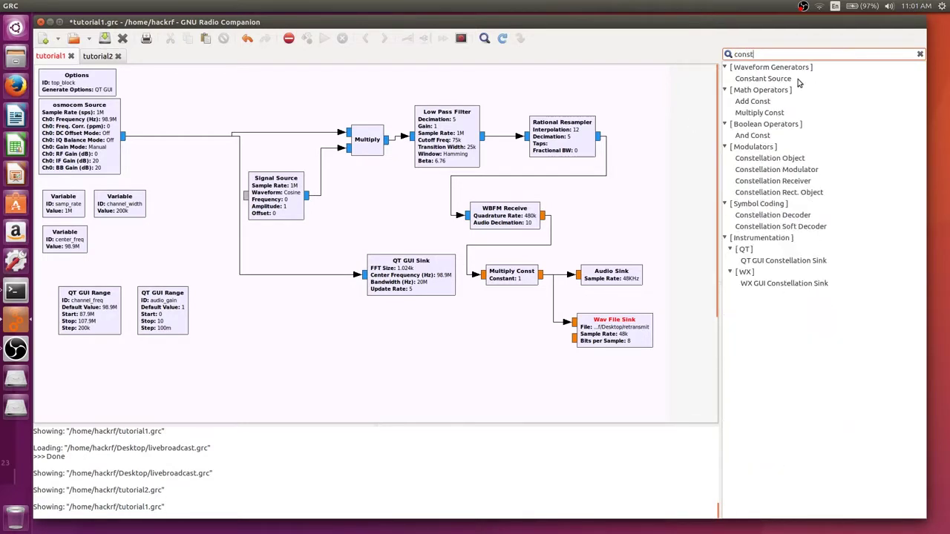
pyautogui.moveTo(799, 80); pyautogui.dragTo(455, 346)
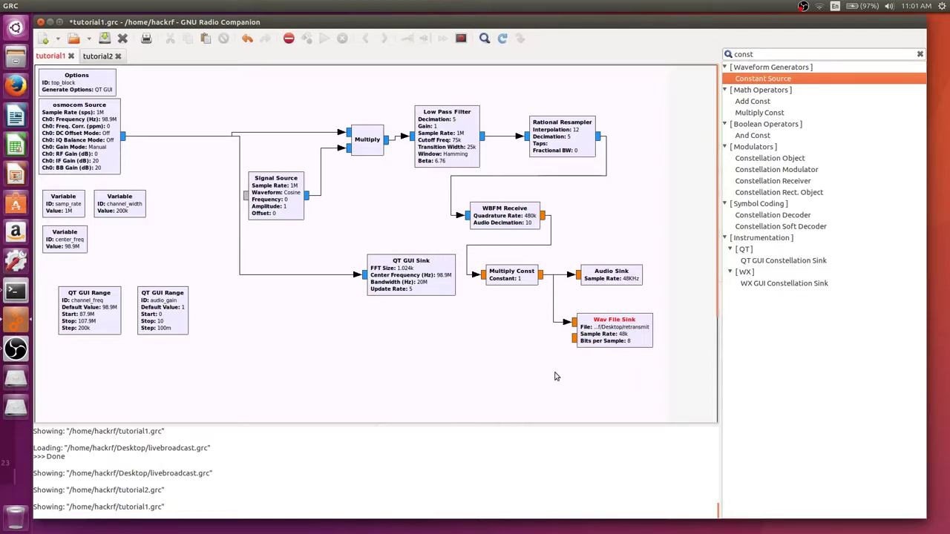
pyautogui.click(487, 357)
pyautogui.moveTo(475, 363); pyautogui.dragTo(459, 342)
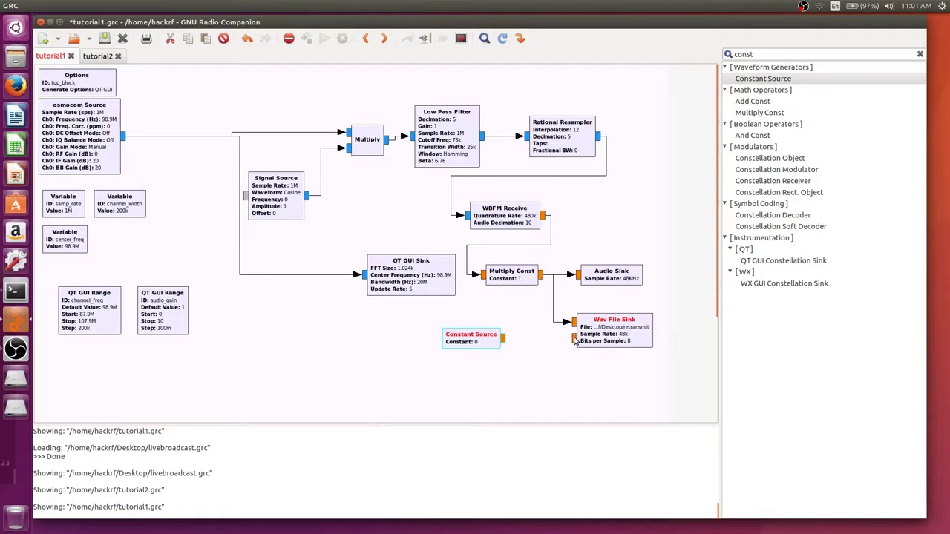
pyautogui.click(575, 340)
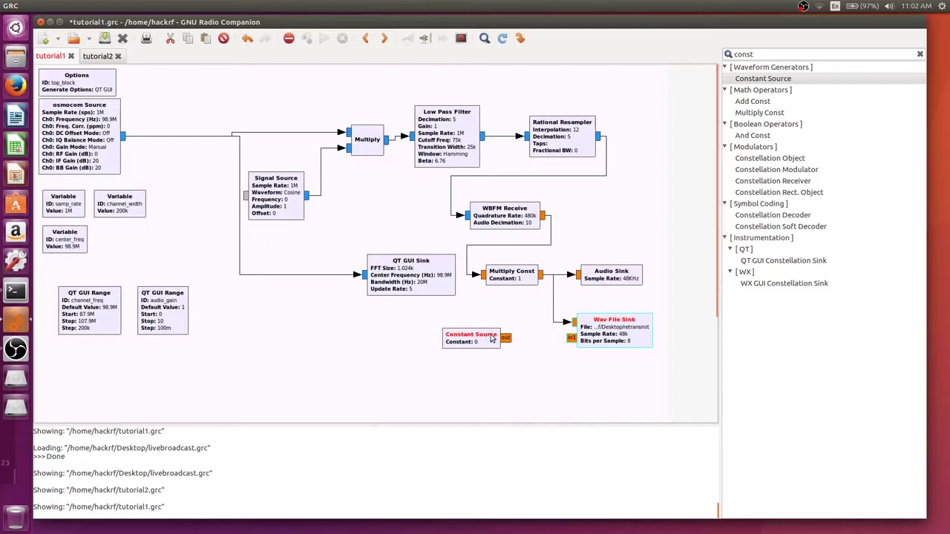
pyautogui.moveTo(491, 339)
pyautogui.mouseDown()
pyautogui.moveTo(502, 335)
pyautogui.moveTo(487, 346)
pyautogui.mouseUp()
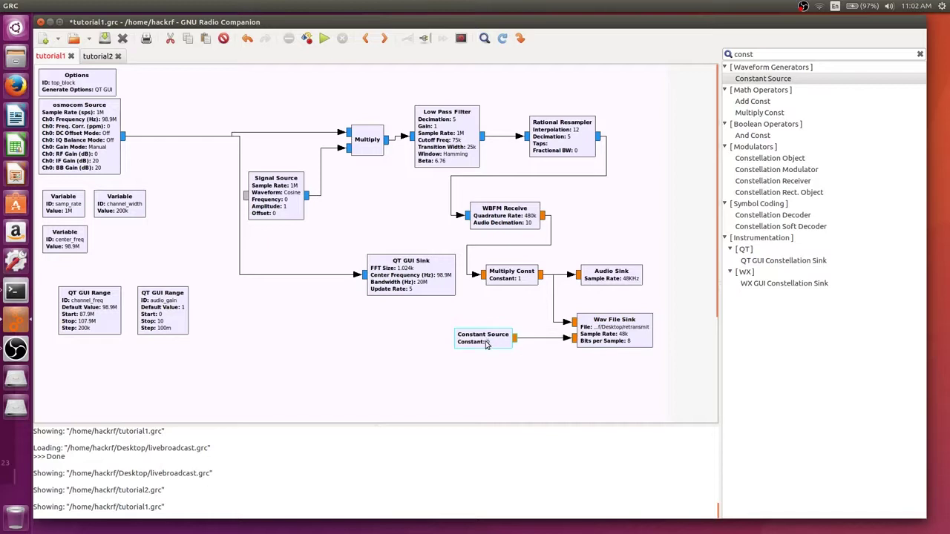
pyautogui.click(315, 338)
# Step: Run the receive flowgraph, lower the audio_gain slider, then close the Top Block window
pyautogui.click(322, 40)
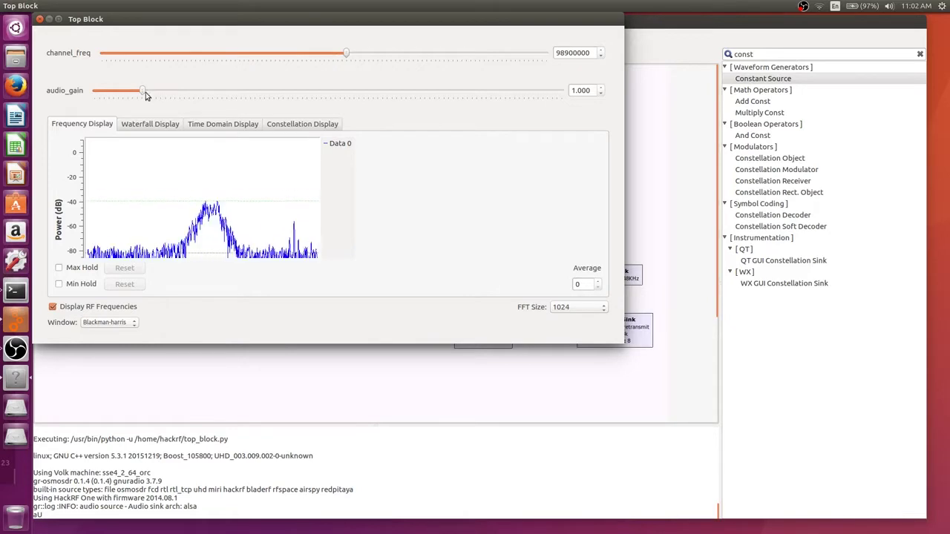
pyautogui.moveTo(146, 92)
pyautogui.mouseDown()
pyautogui.moveTo(229, 98)
pyautogui.moveTo(133, 95)
pyautogui.mouseUp()
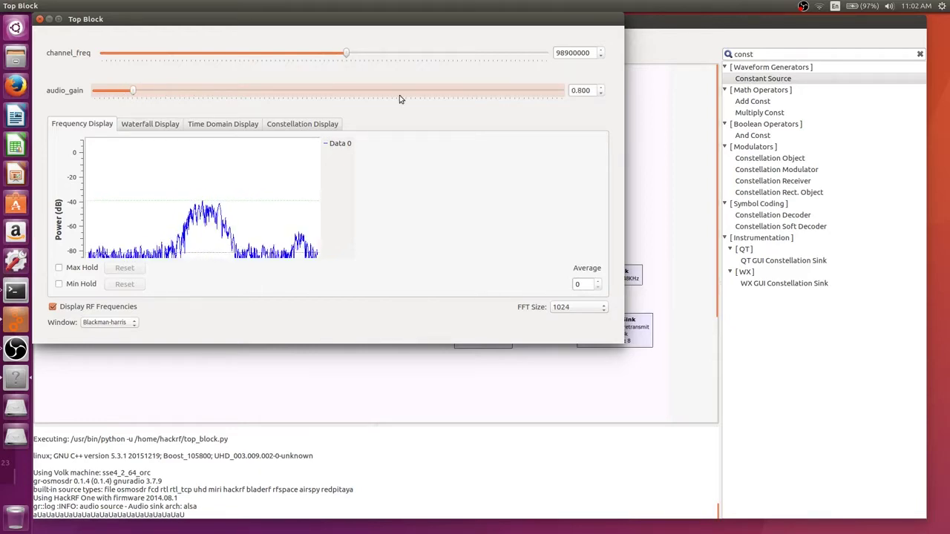
pyautogui.click(40, 20)
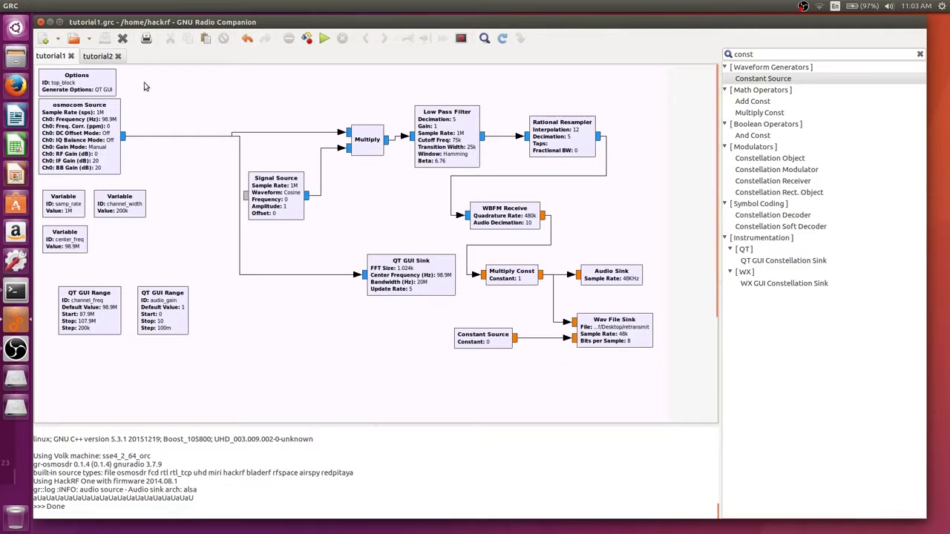
# Step: In tutorial2, change the Rational Resampler's interpolation from 90 to 45
pyautogui.click(103, 57)
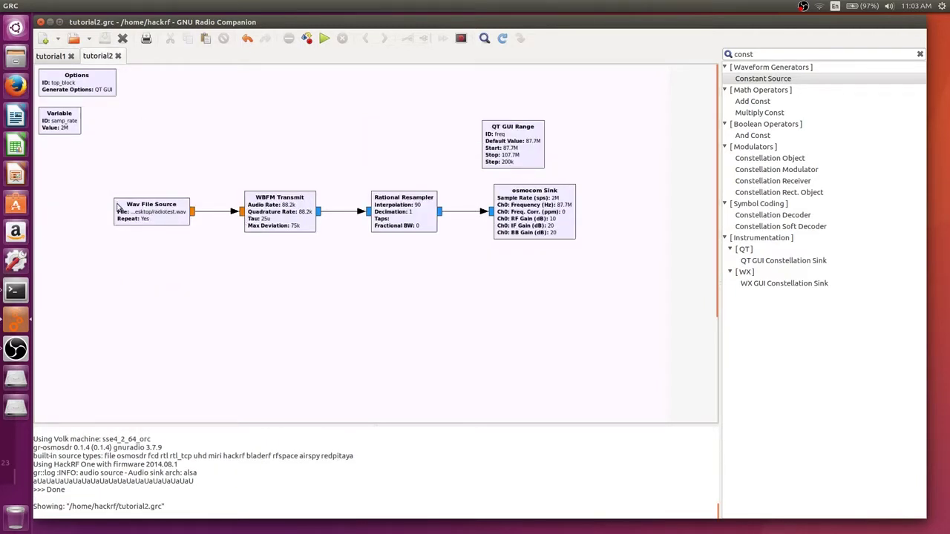
pyautogui.click(408, 211)
pyautogui.doubleClick(408, 211)
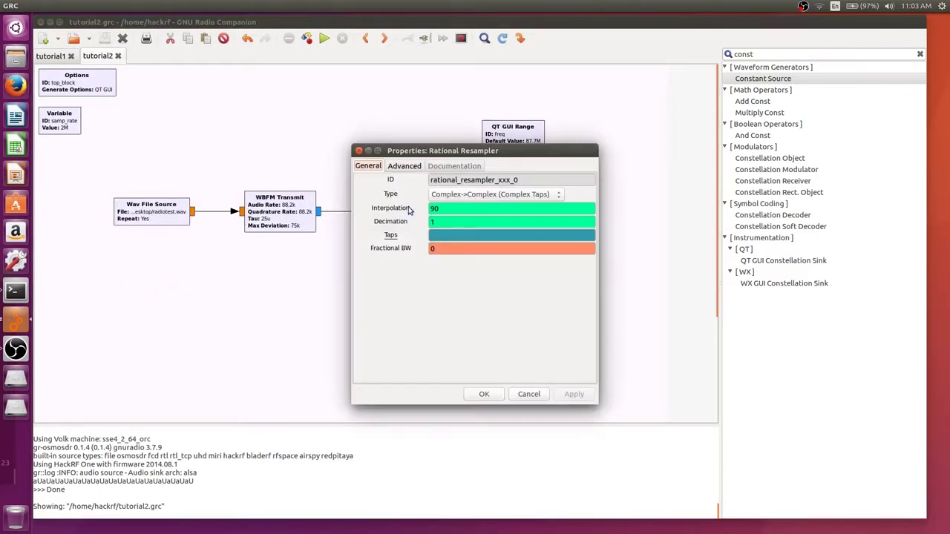
pyautogui.moveTo(449, 209); pyautogui.dragTo(418, 211)
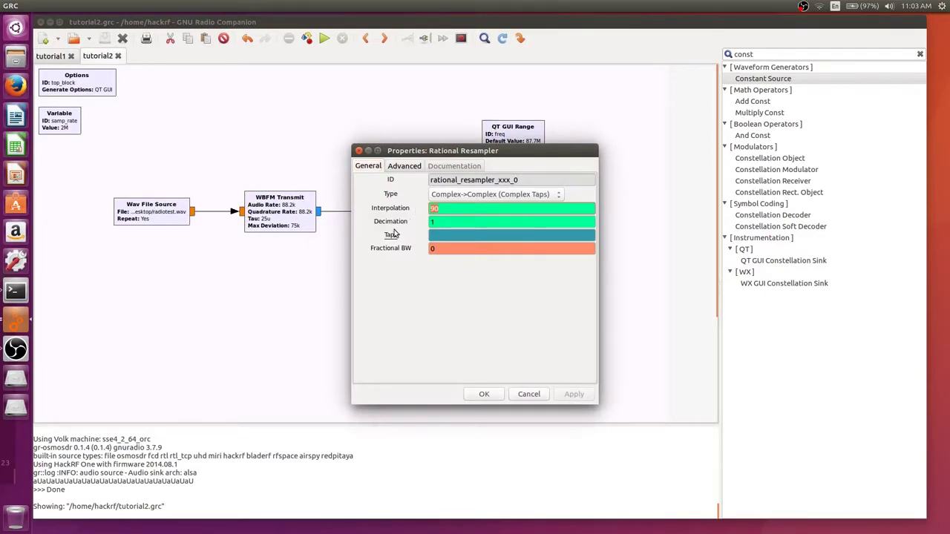
pyautogui.write('45')
pyautogui.click(483, 396)
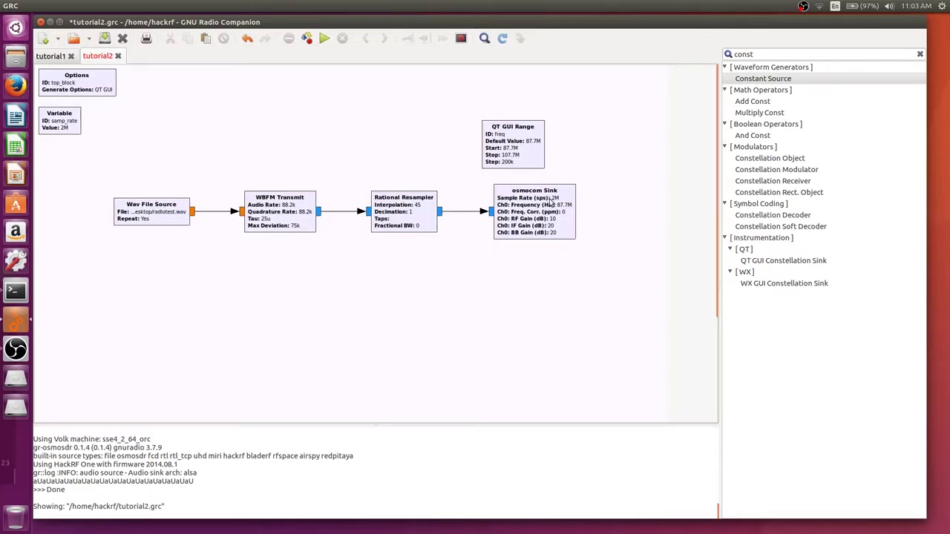
# Step: Set the Wav File Source's file to the retransmit recording on the Desktop
pyautogui.doubleClick(141, 206)
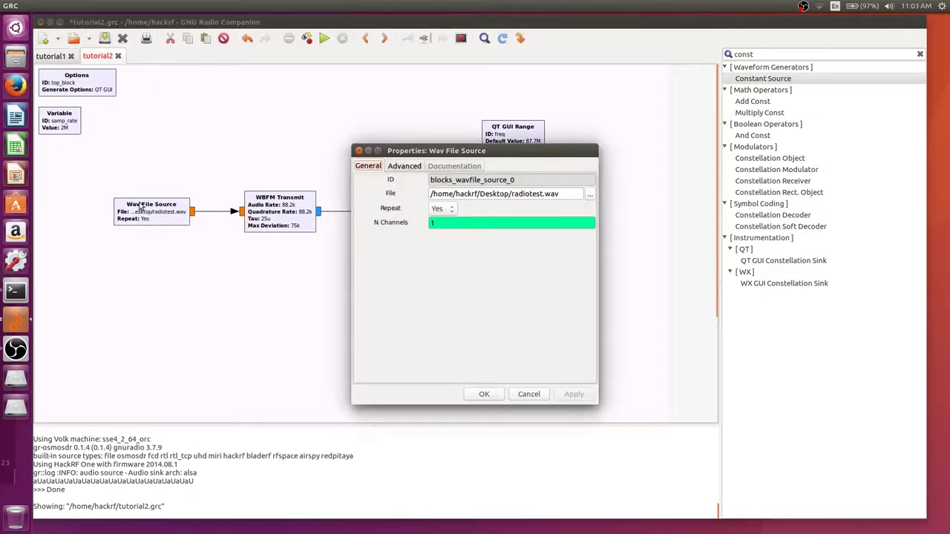
pyautogui.click(593, 196)
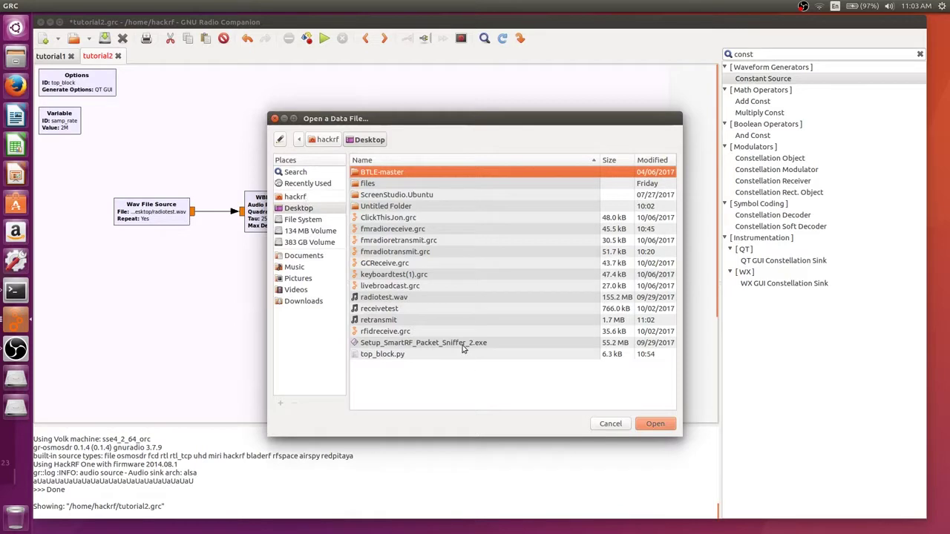
pyautogui.click(427, 325)
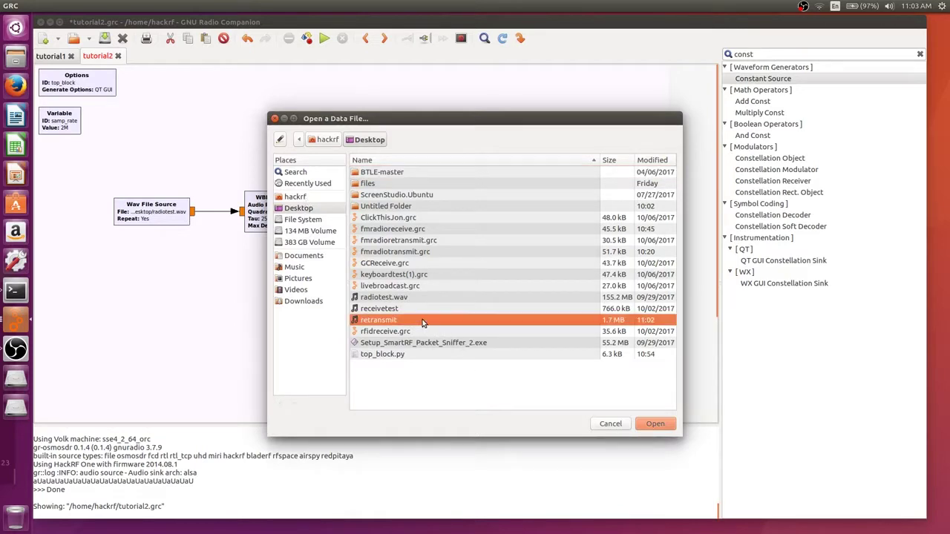
pyautogui.click(656, 424)
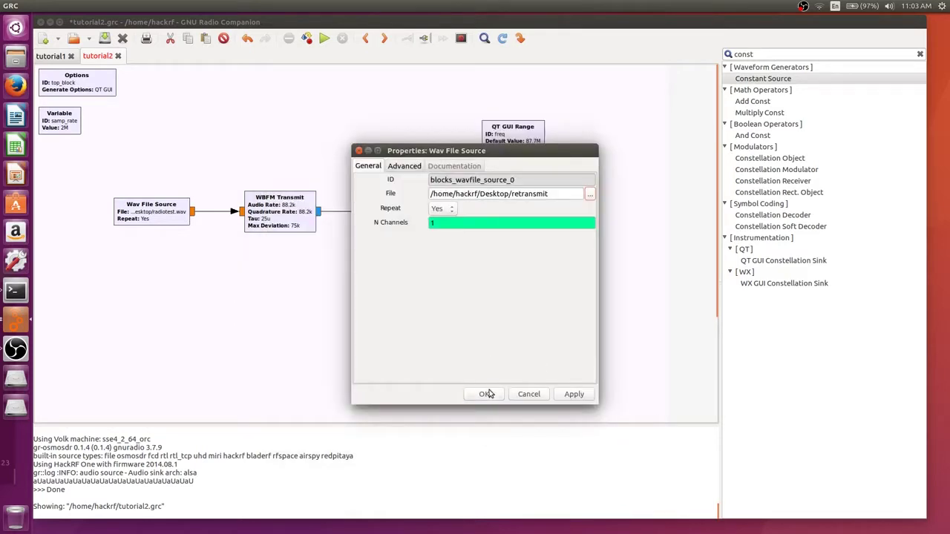
pyautogui.click(488, 394)
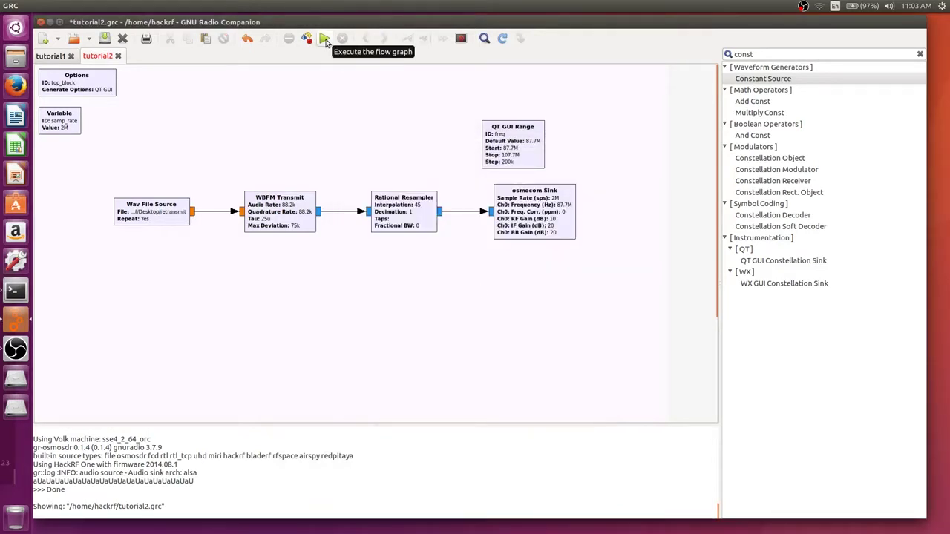
# Step: Execute the tutorial2 flowgraph to retransmit at 87.7M, then close the Top Block window
pyautogui.click(325, 39)
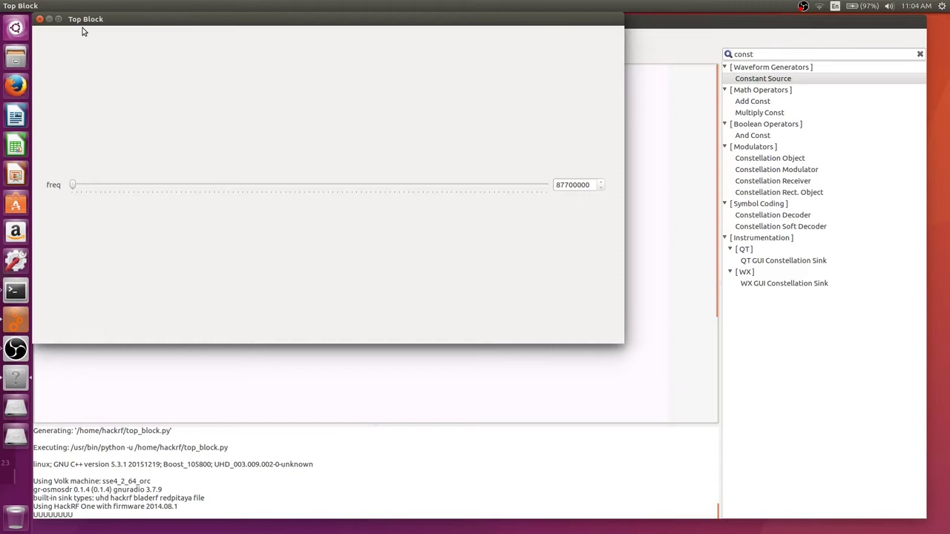
pyautogui.click(39, 18)
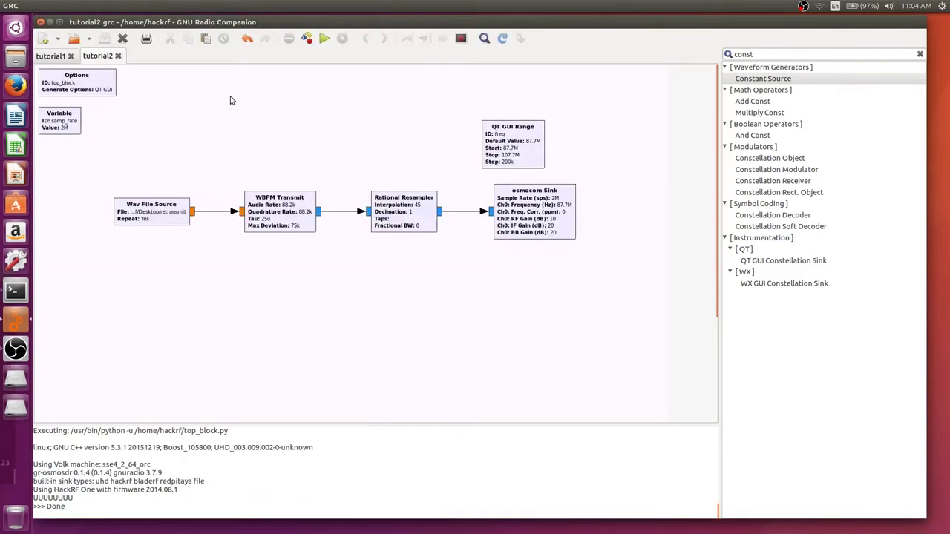